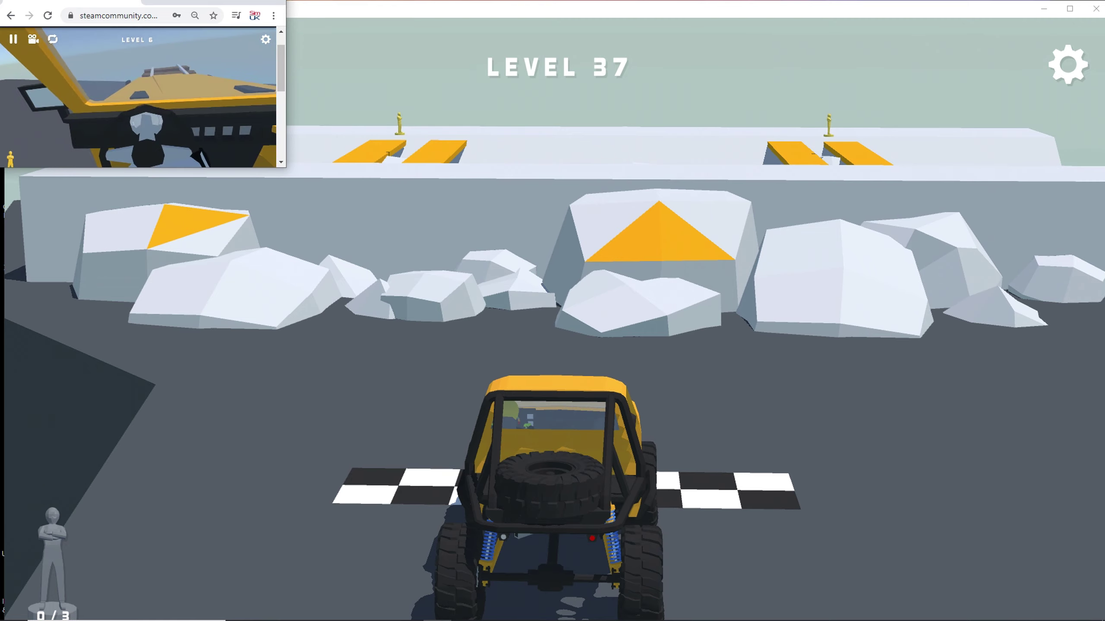
- Drive over the rocks onto the yellow planks to grab the first figurine (1/3)
{"action": "key", "text": "Up"}
{"action": "key", "text": "Right"}
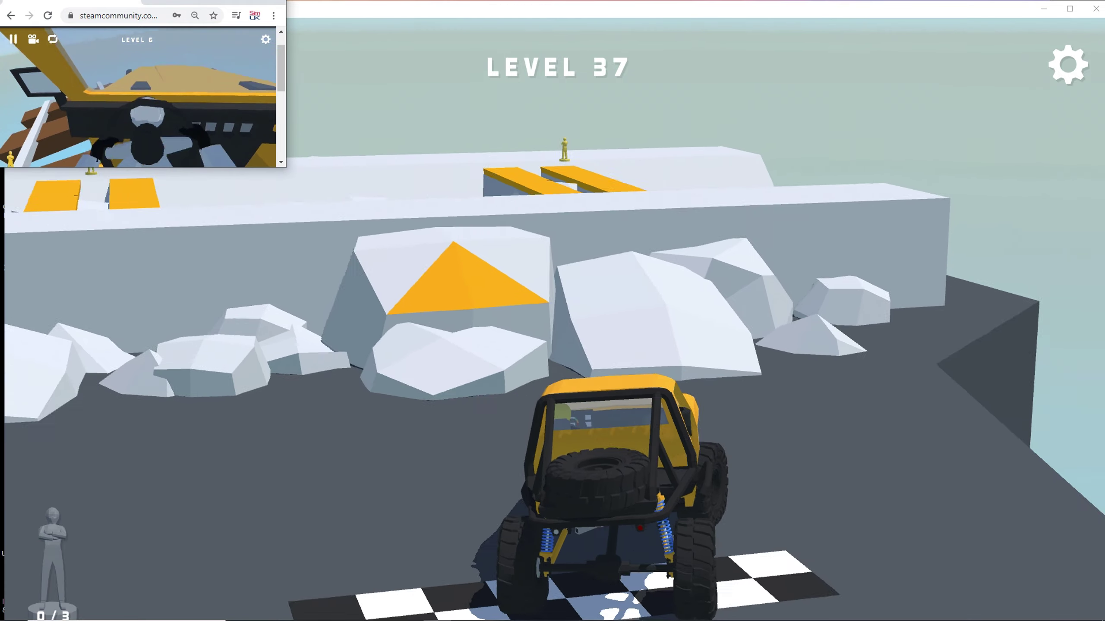
{"action": "key", "text": "Up"}
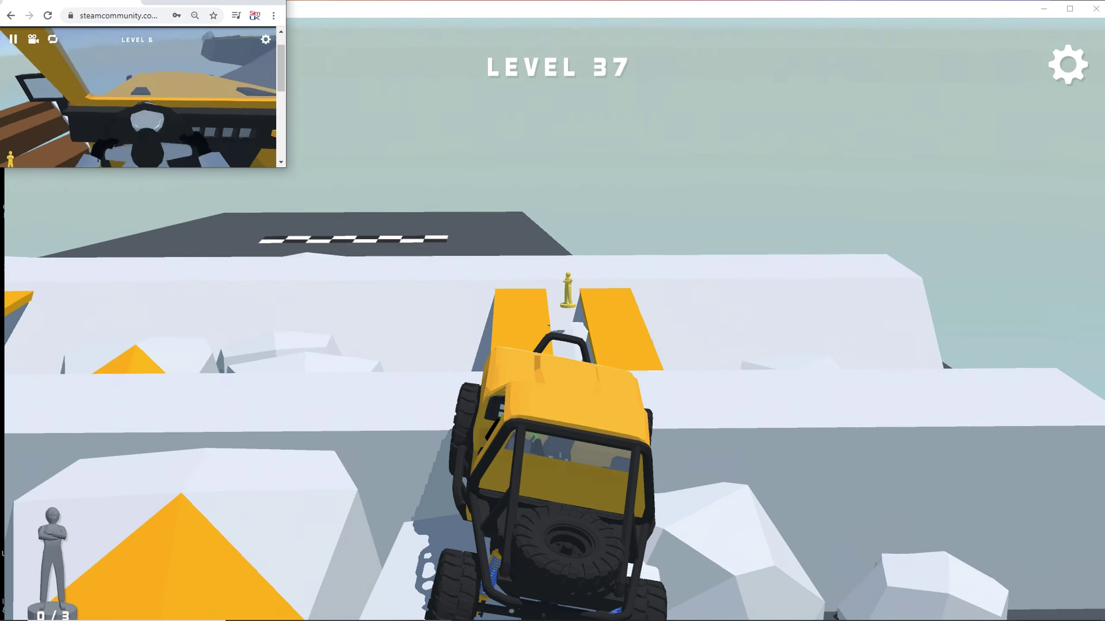
{"action": "key", "text": "Up"}
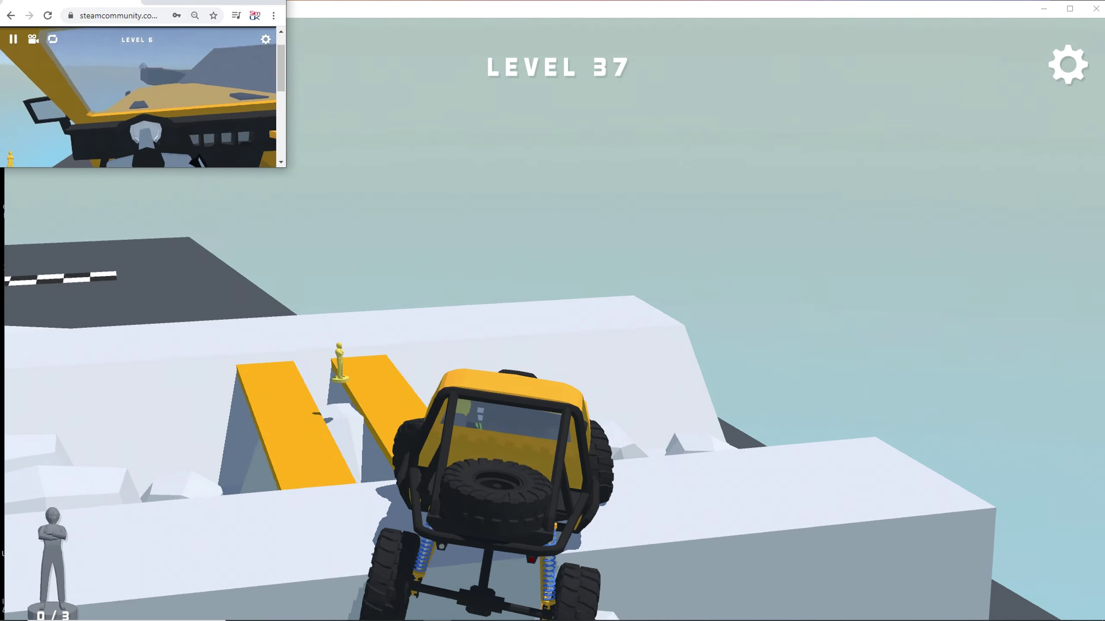
{"action": "key", "text": "Up"}
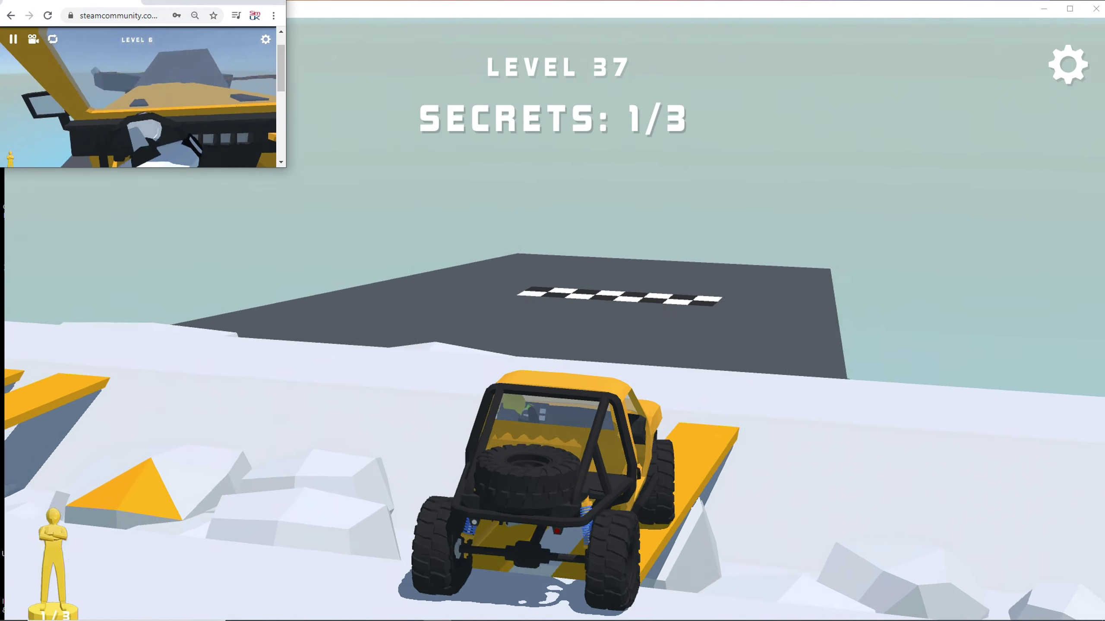
- Drive on along the ledge and dark ground, turning back toward the rock pile
{"action": "key", "text": "Up"}
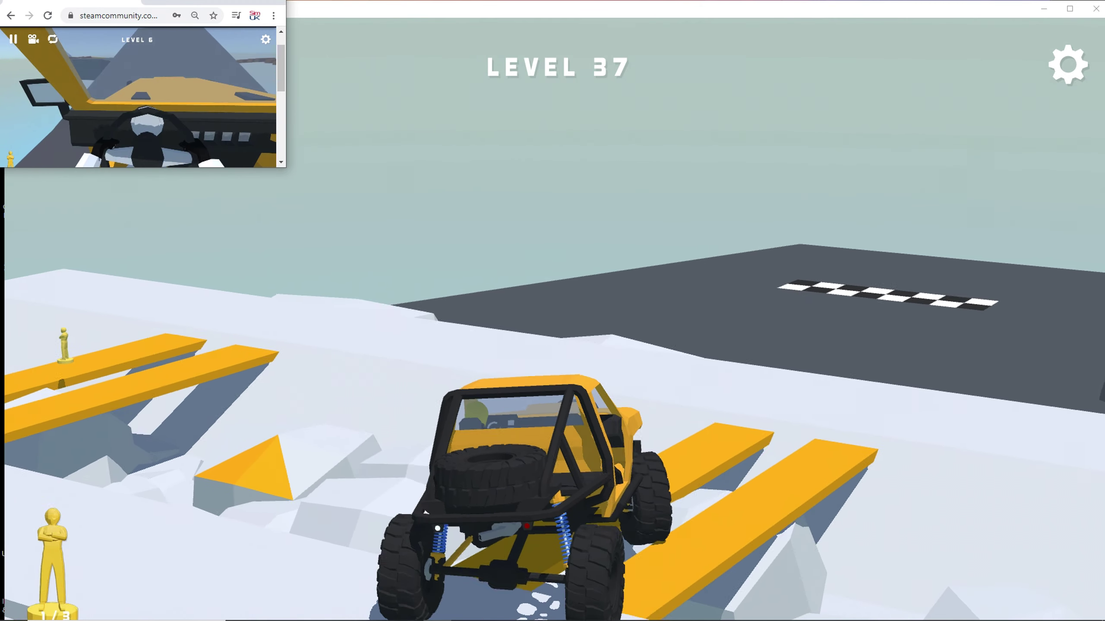
{"action": "key", "text": "Up"}
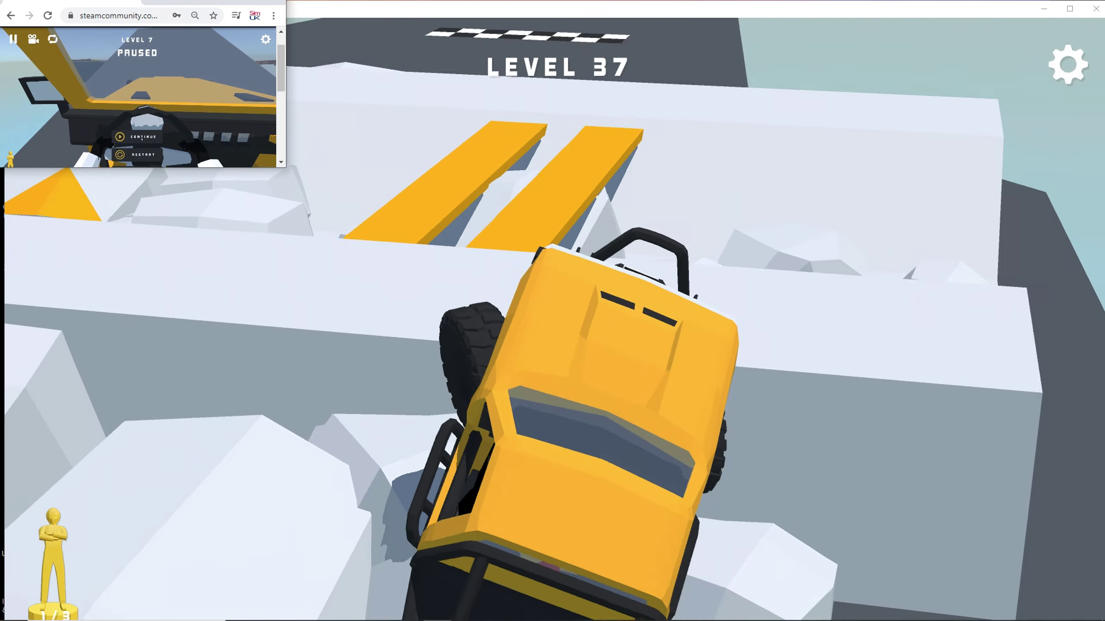
{"action": "key", "text": "Up"}
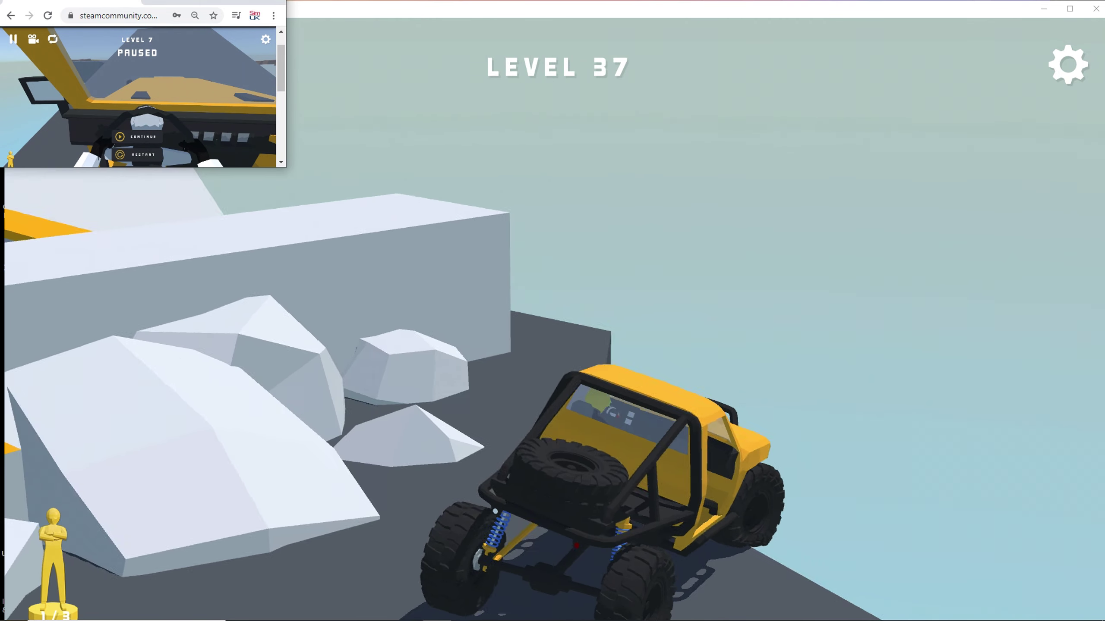
{"action": "key", "text": "Left"}
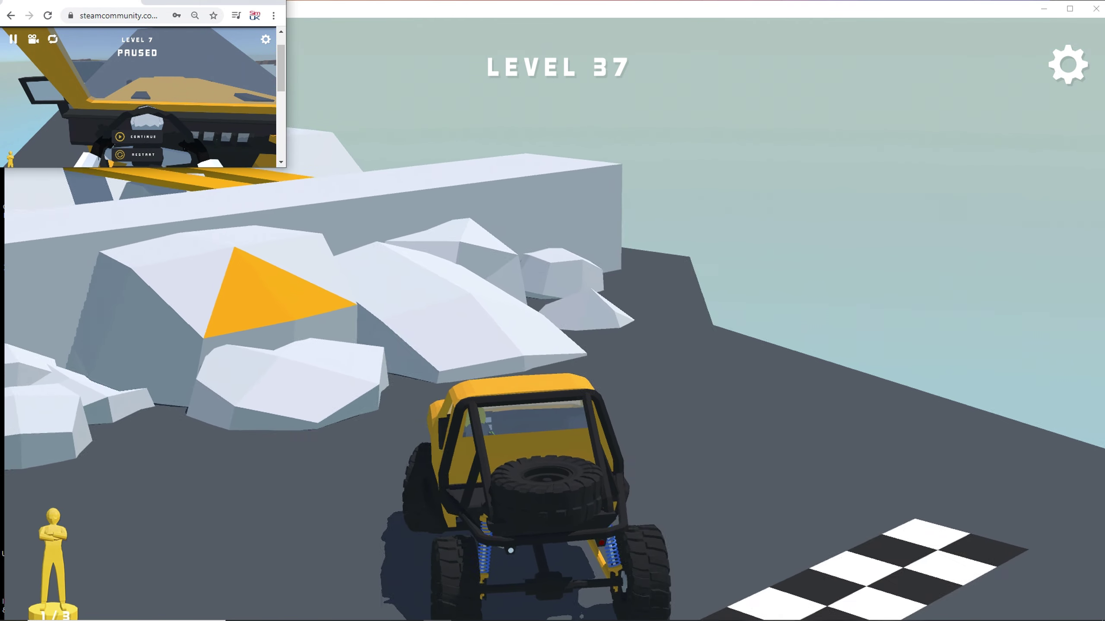
{"action": "key", "text": "Up"}
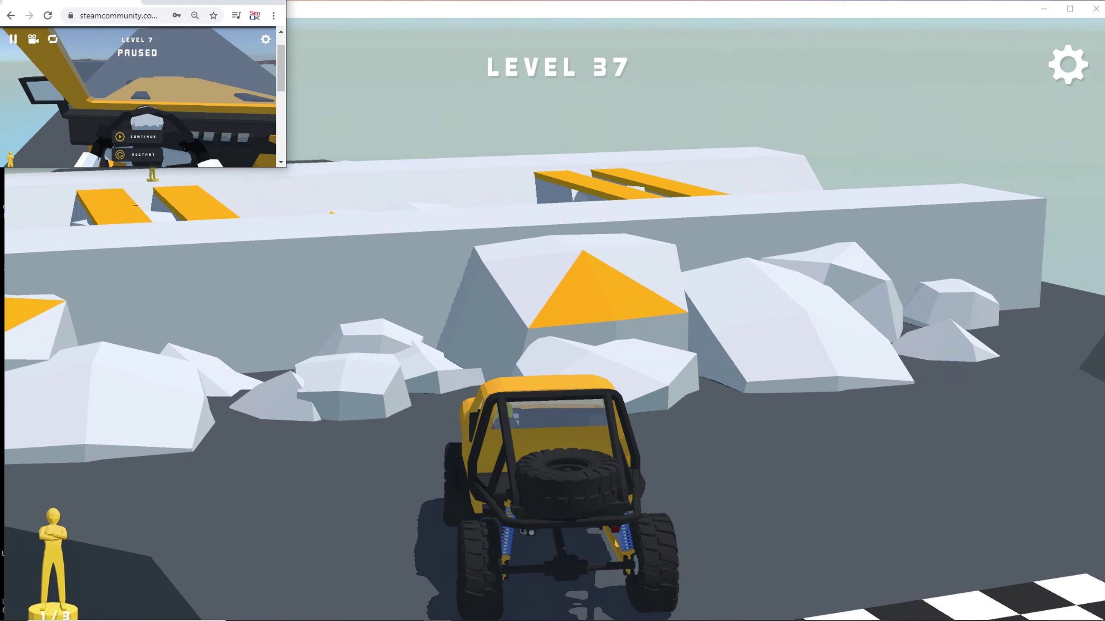
{"action": "left_click_drag", "start_coordinate": [777, 345], "coordinate": [432, 345]}
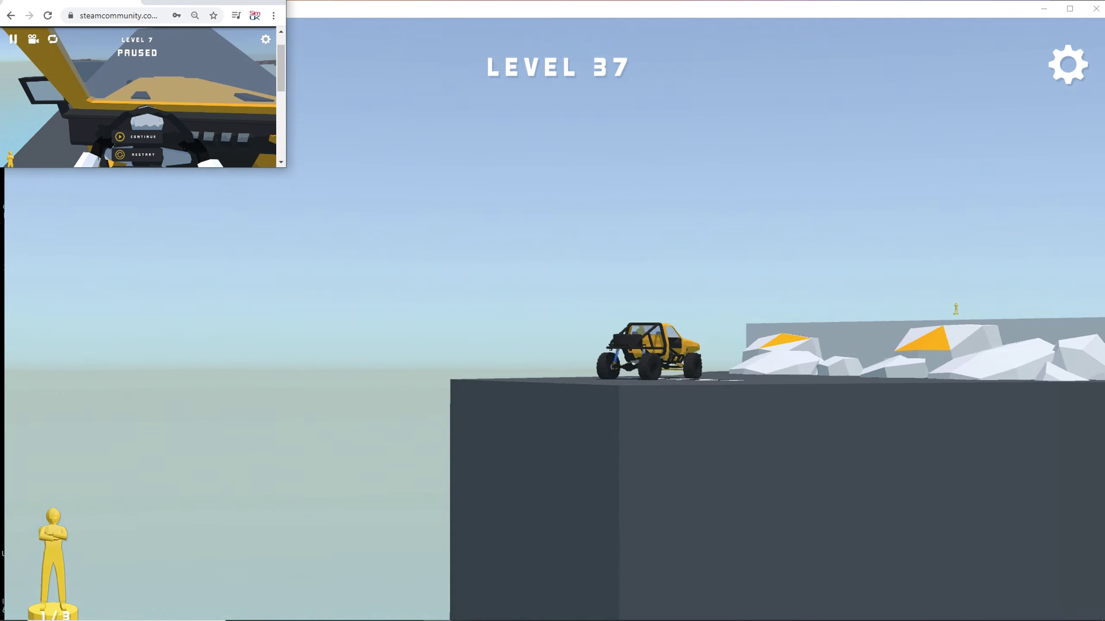
- Climb the white block onto the yellow planks for the second figurine, then drive off
{"action": "left_click_drag", "start_coordinate": [777, 432], "coordinate": [432, 259]}
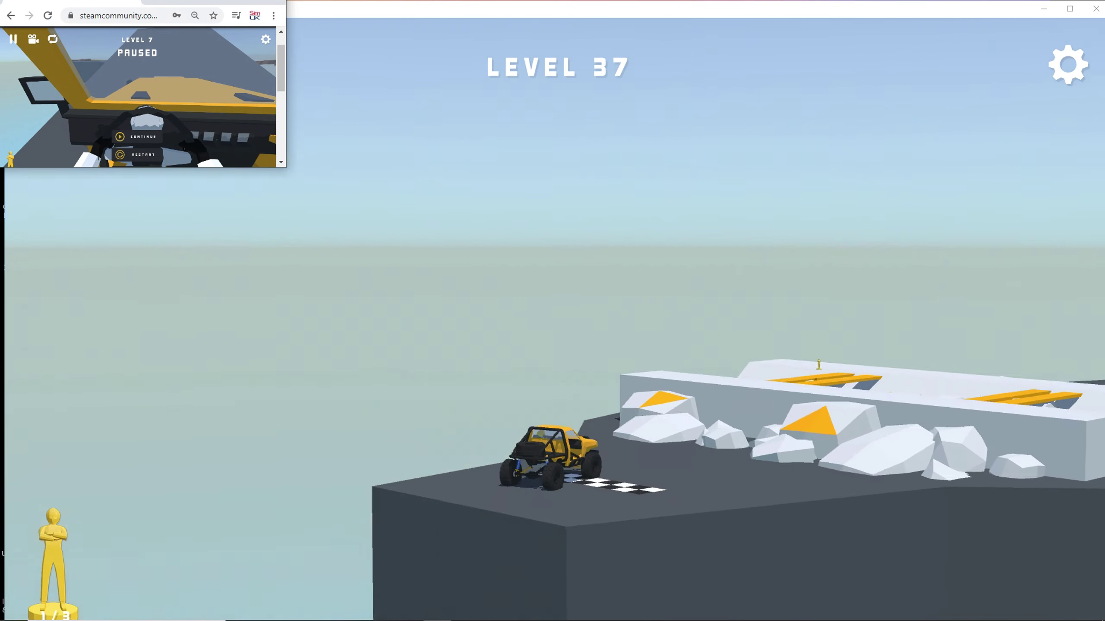
{"action": "left_click_drag", "start_coordinate": [605, 346], "coordinate": [691, 389]}
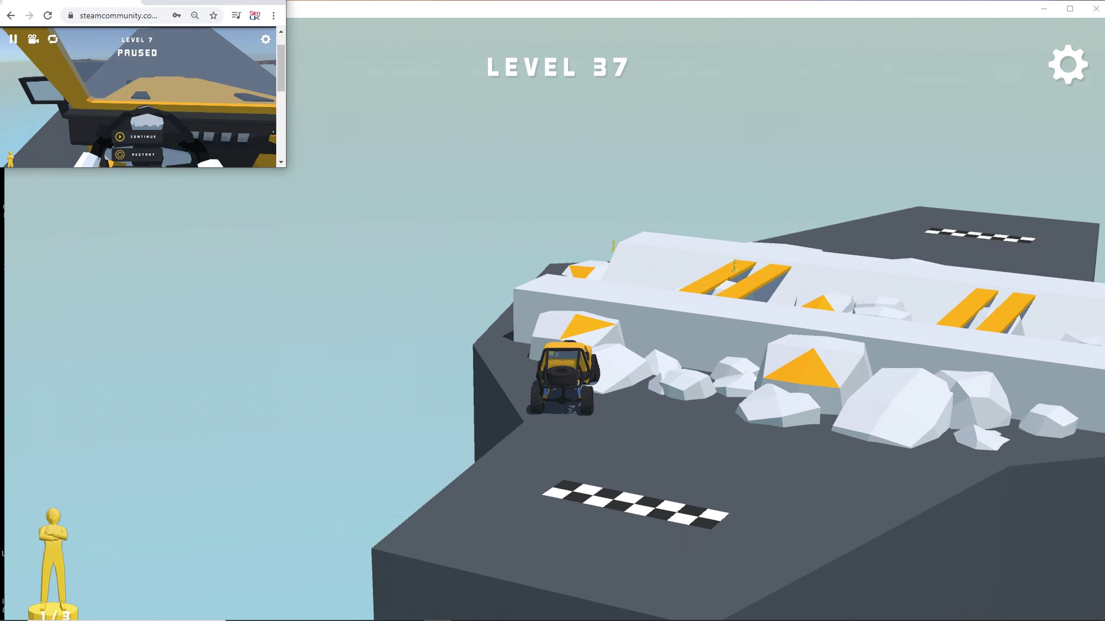
{"action": "key", "text": "w"}
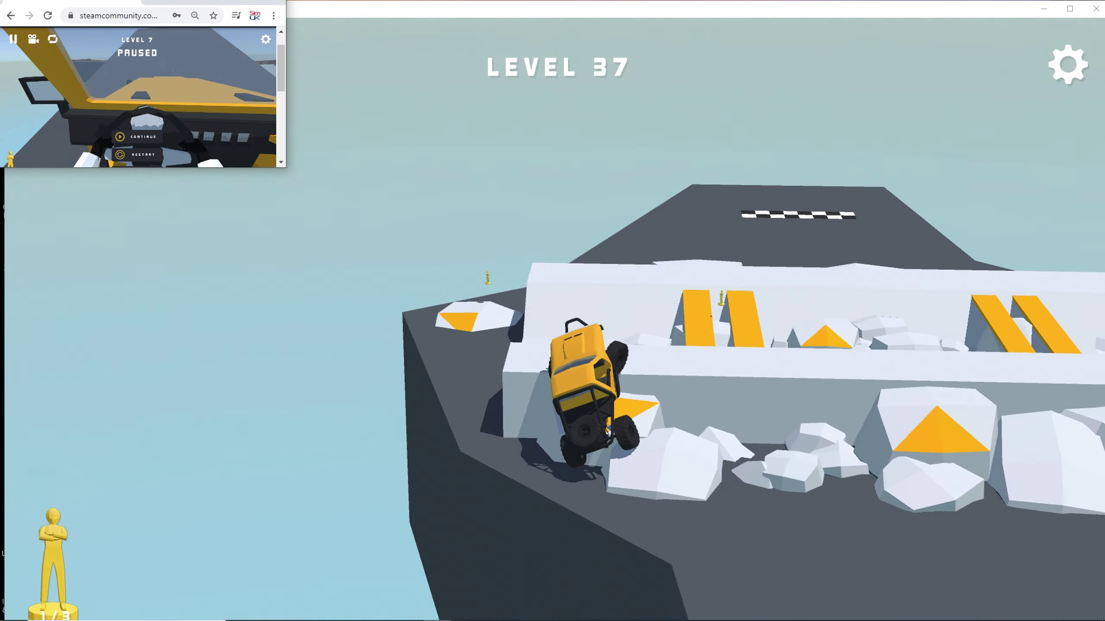
{"action": "key", "text": "w"}
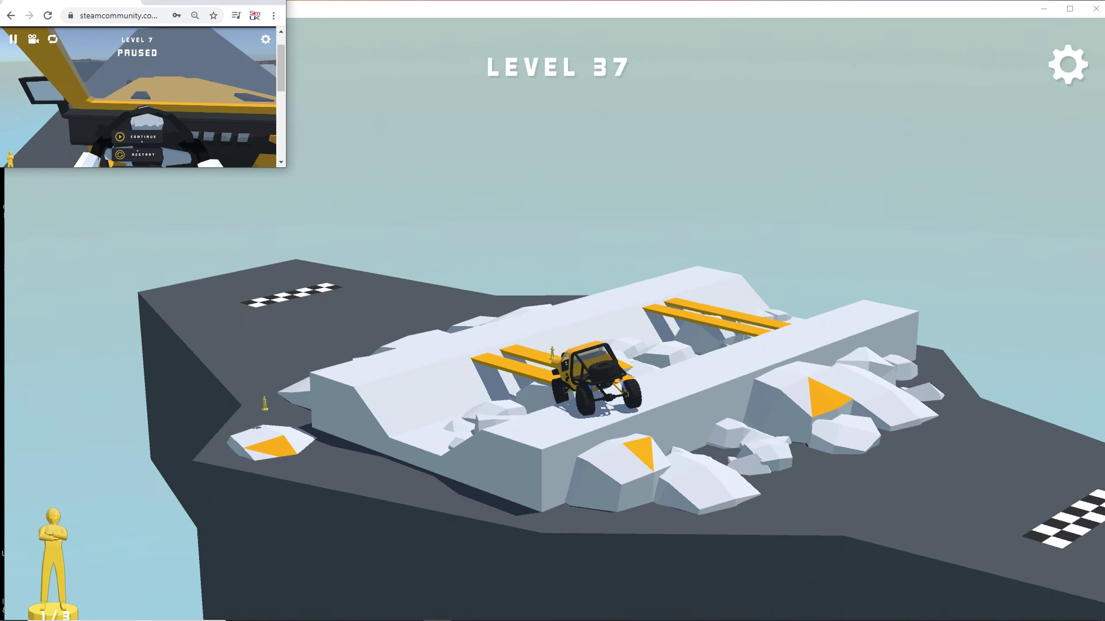
{"action": "key", "text": "w"}
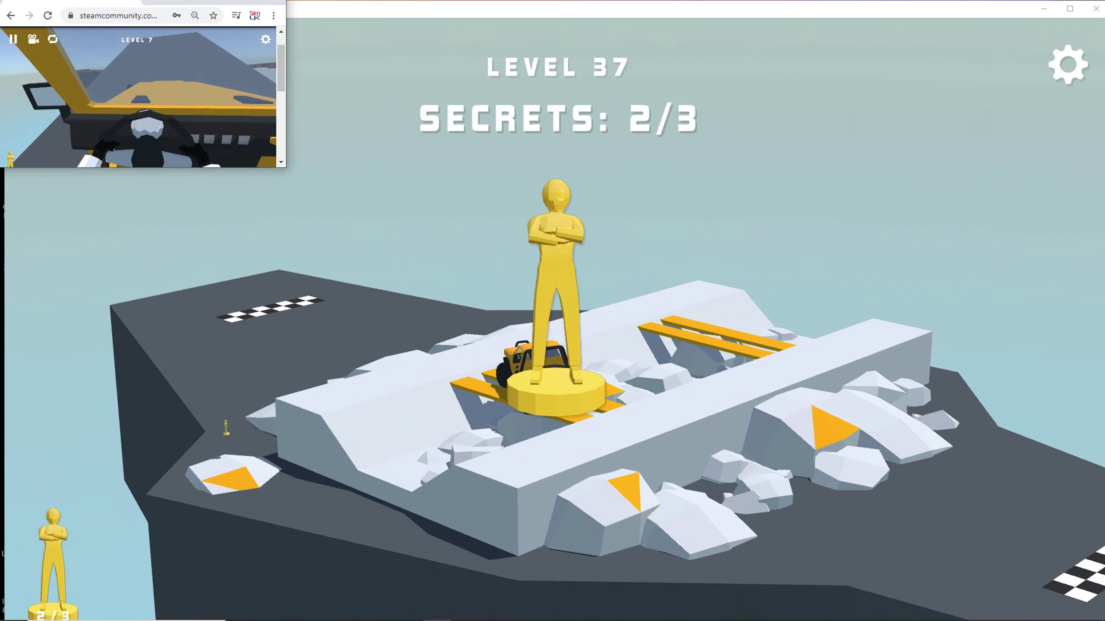
{"action": "key", "text": "w"}
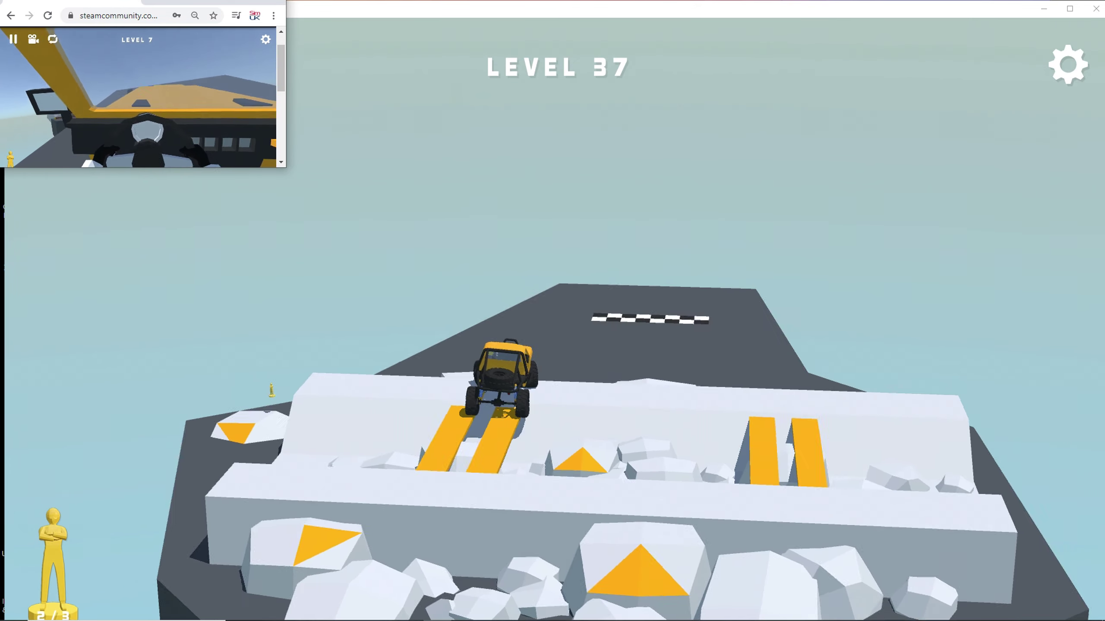
{"action": "key", "text": "w"}
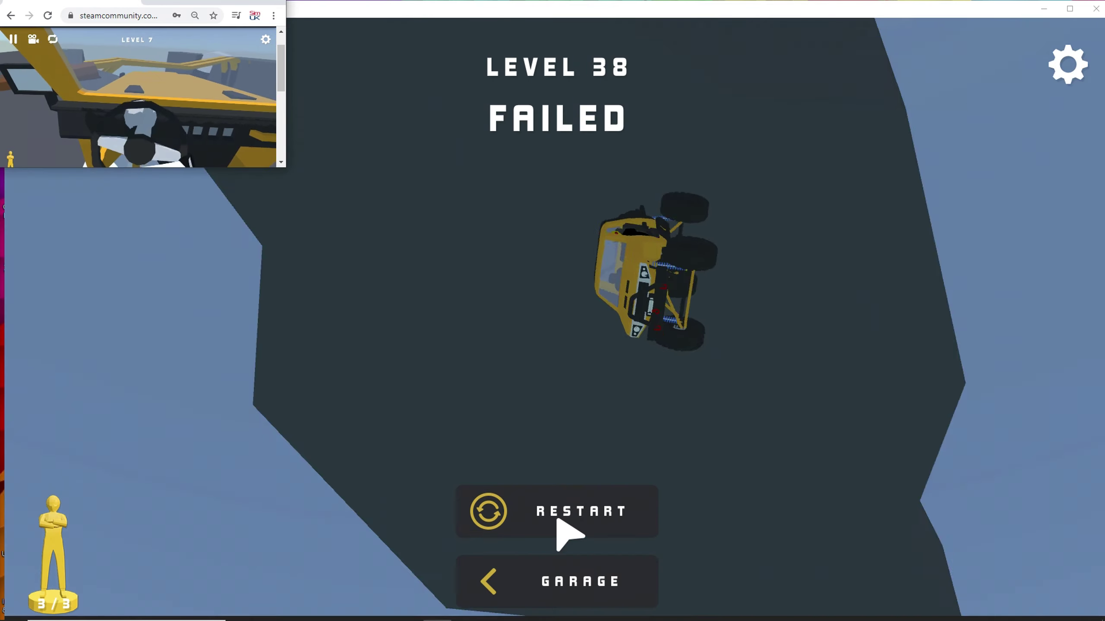
- Restart Level 38 after the crash and failure
{"action": "left_click", "coordinate": [569, 522]}
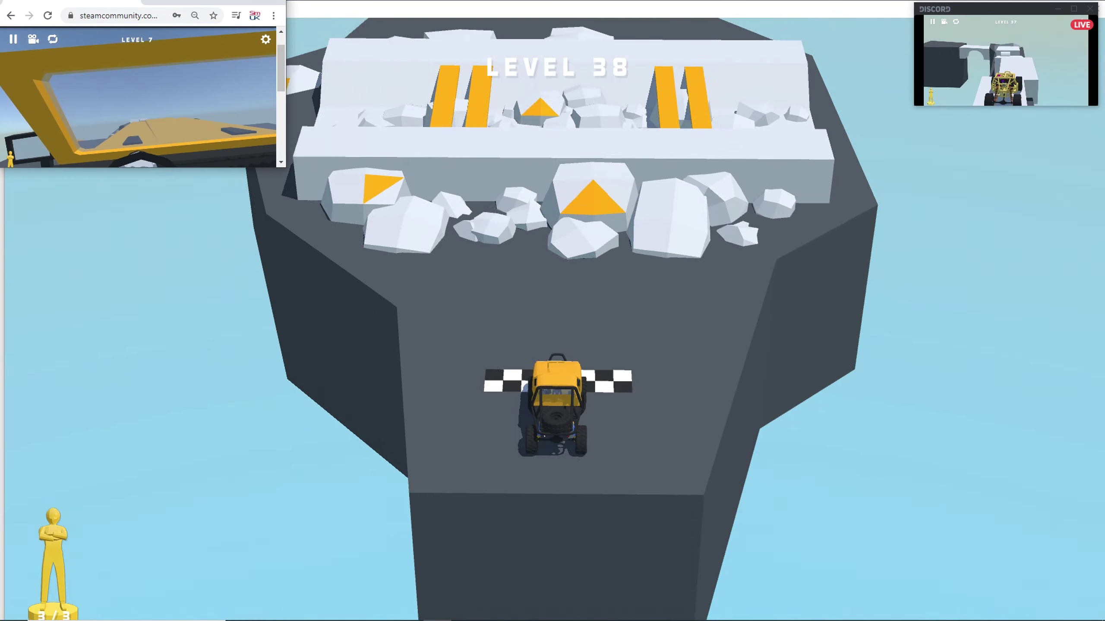
- Drive Level 38 over the rocks, ledge and plank ramp to the finish, then continue
{"action": "key", "text": "Up"}
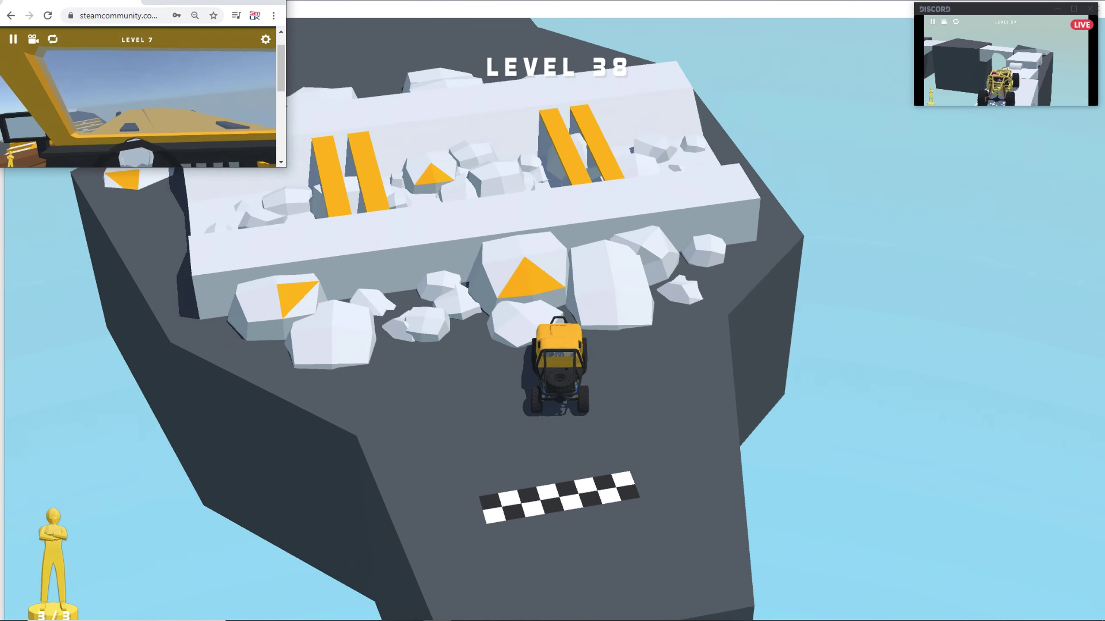
{"action": "key", "text": "Up"}
{"action": "key", "text": "Up"}
{"action": "key", "text": "Up"}
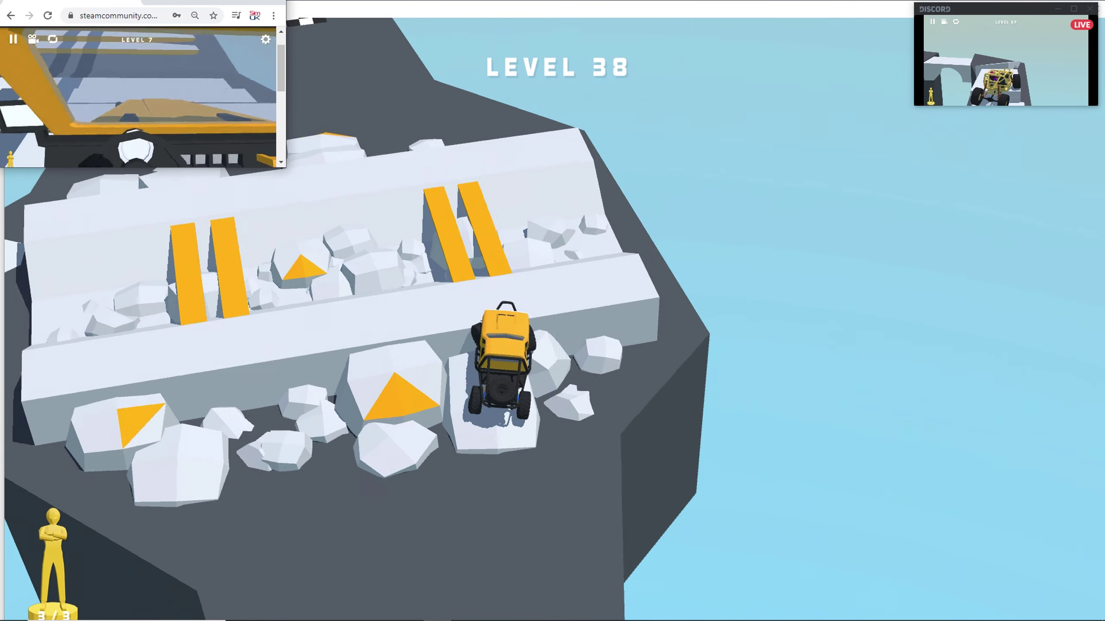
{"action": "key", "text": "Up"}
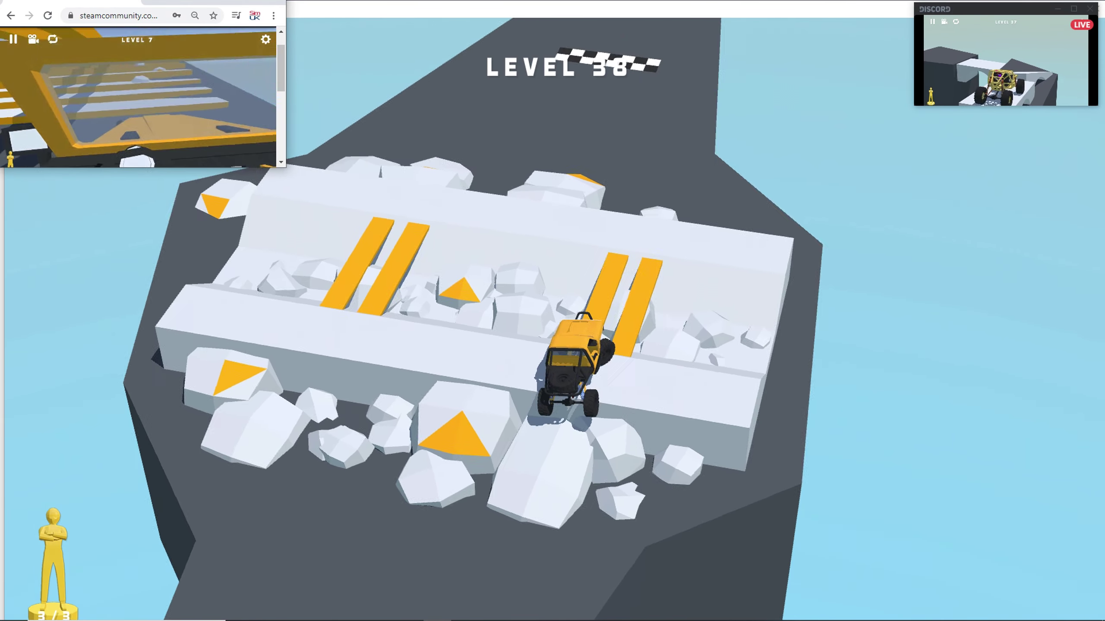
{"action": "key", "text": "Up"}
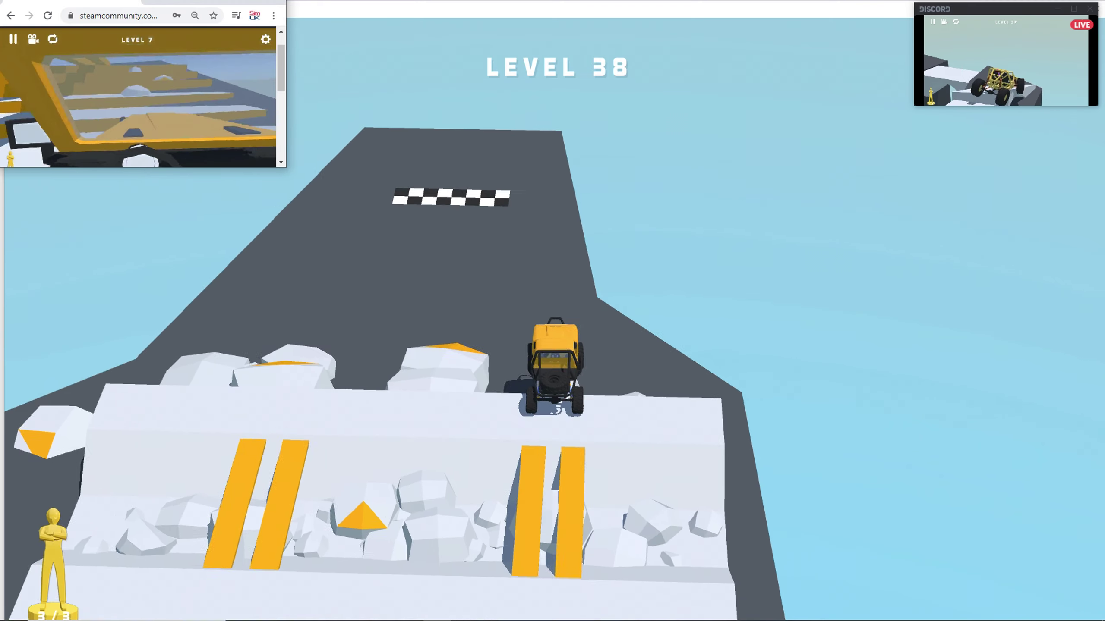
{"action": "key", "text": "Up"}
{"action": "key", "text": "Up"}
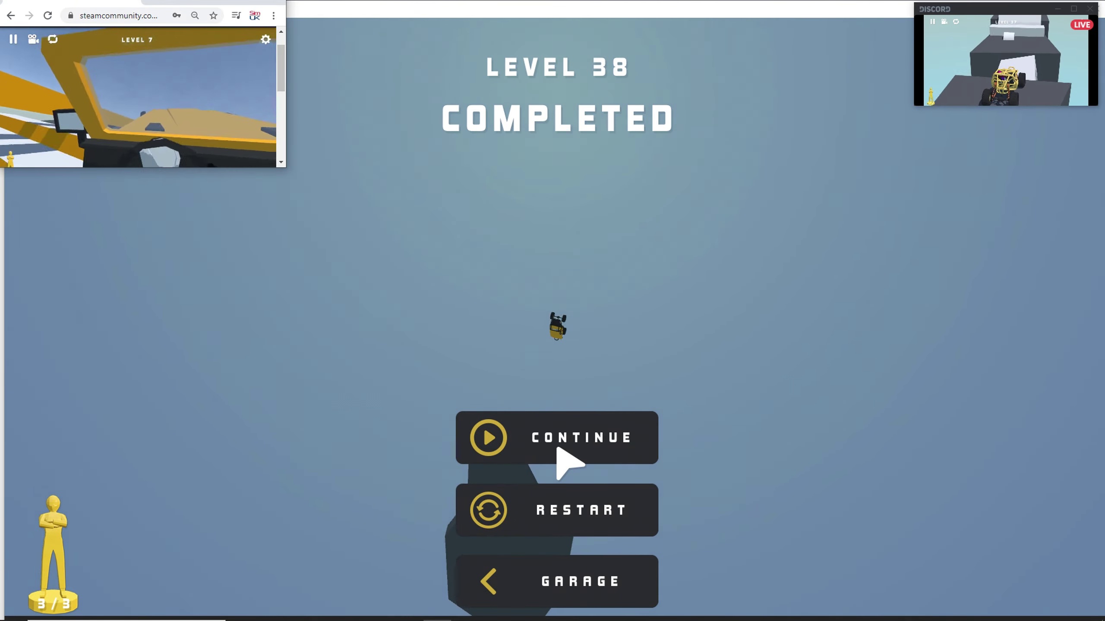
{"action": "left_click", "coordinate": [569, 449]}
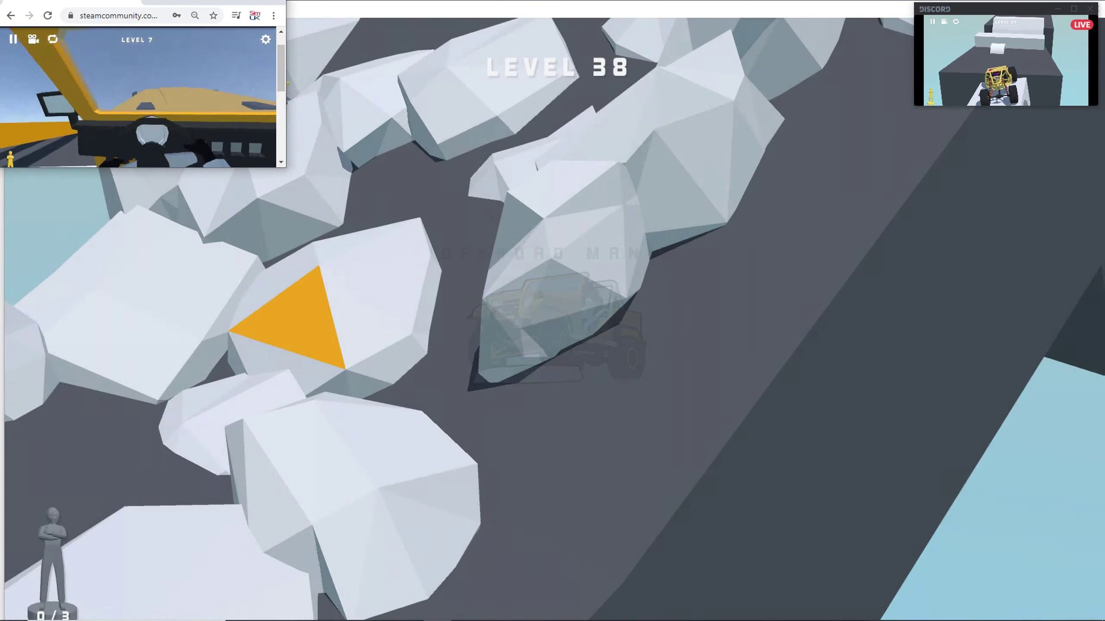